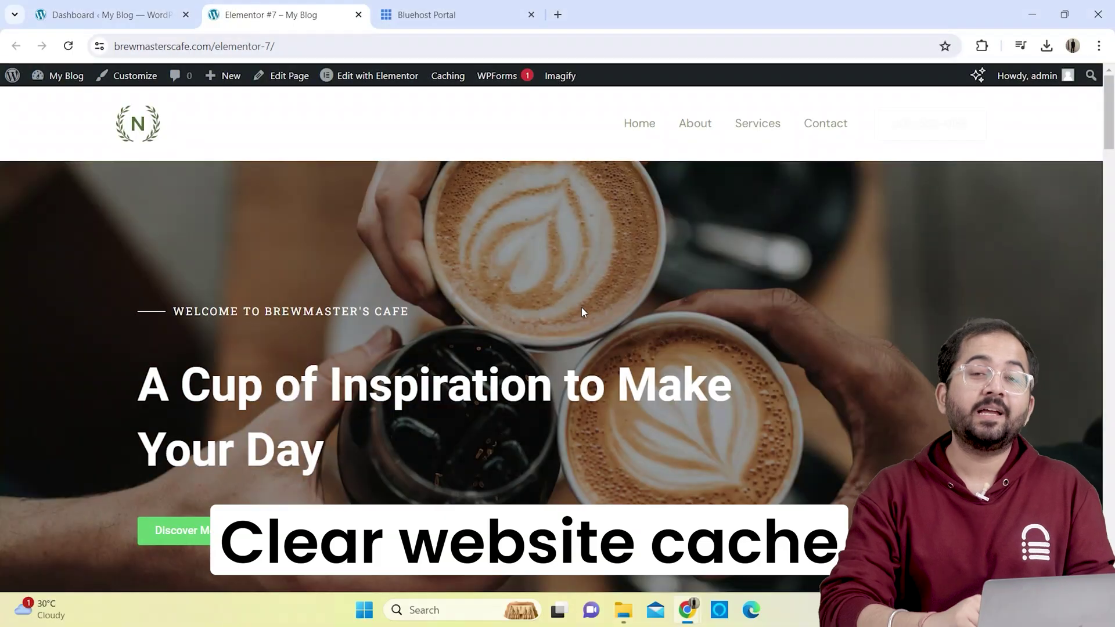
Step: Hard-reload the cafe page, then empty all W3 Total Cache caches from the Performance dashboard
{"action": "key", "text": "F5"}
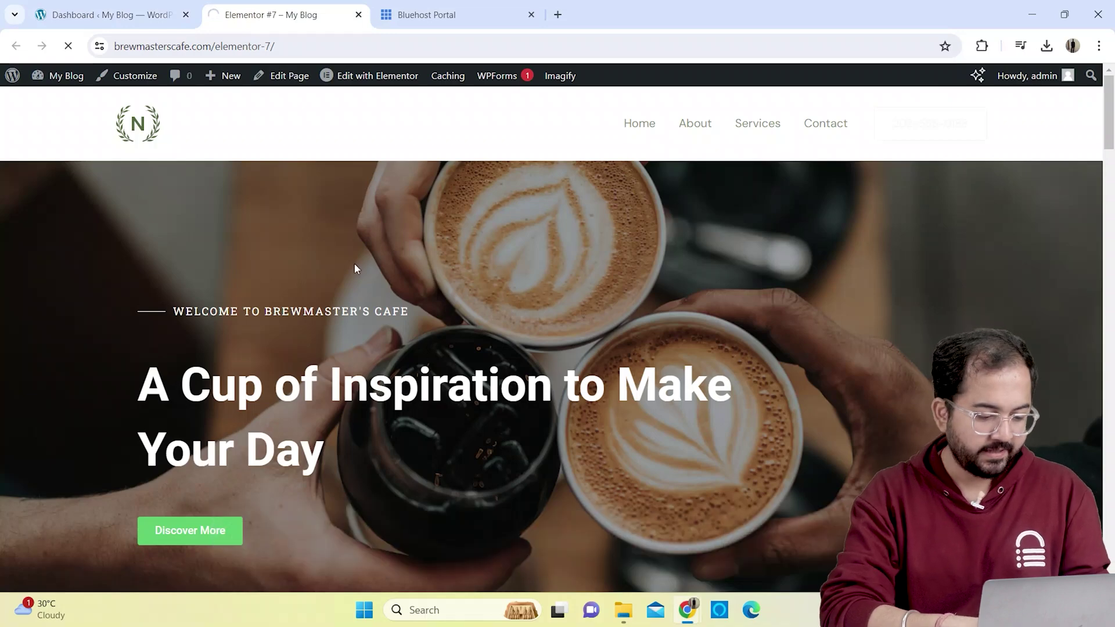
{"action": "key", "text": "ctrl+shift+r"}
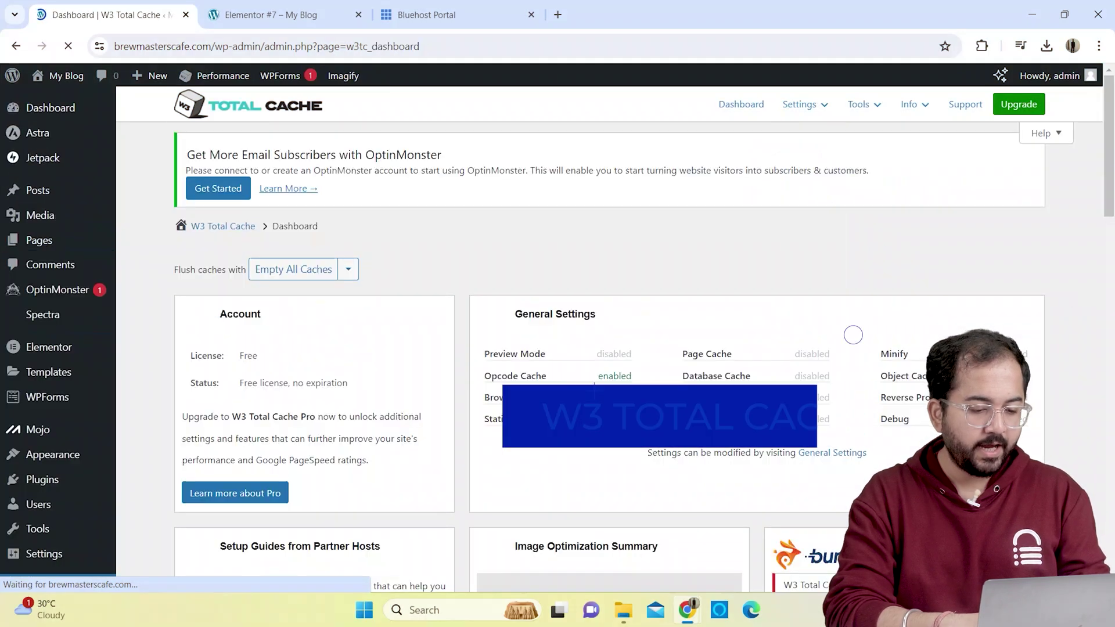
{"action": "left_click", "coordinate": [292, 271]}
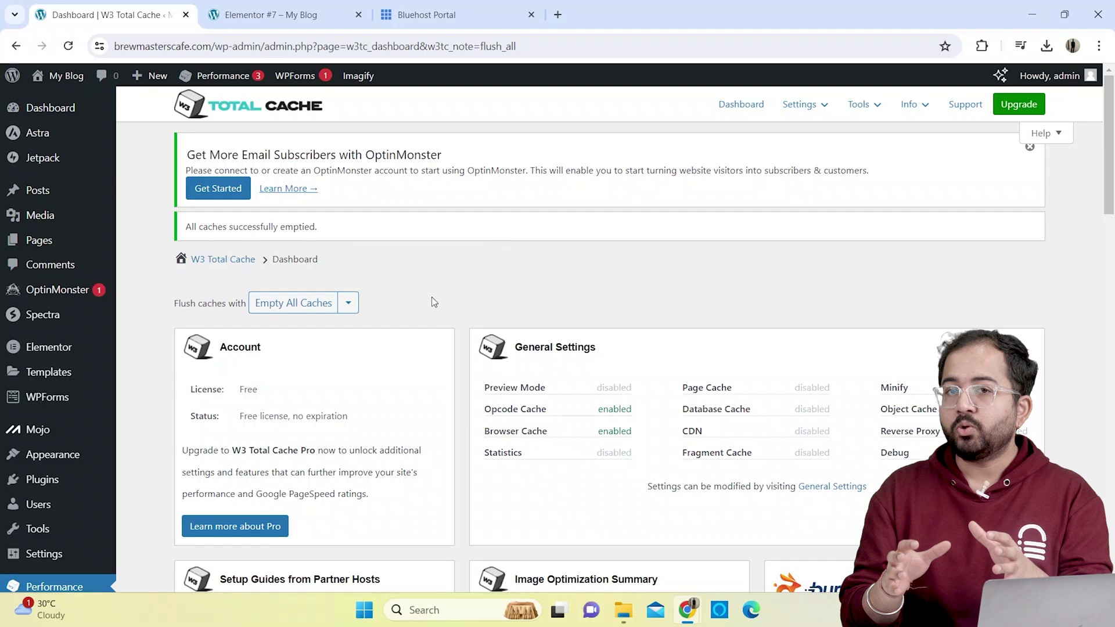
Step: Clear everything from the My Blog site's cache in the Bluehost Performance settings
{"action": "left_click", "coordinate": [429, 7]}
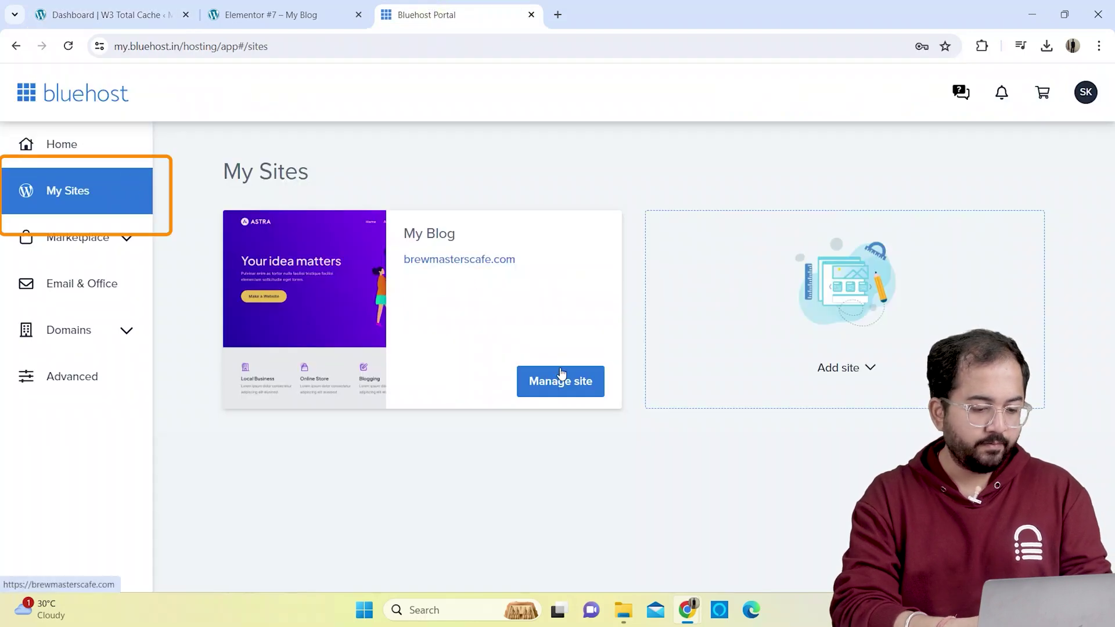
{"action": "left_click", "coordinate": [560, 377]}
{"action": "left_click", "coordinate": [444, 231]}
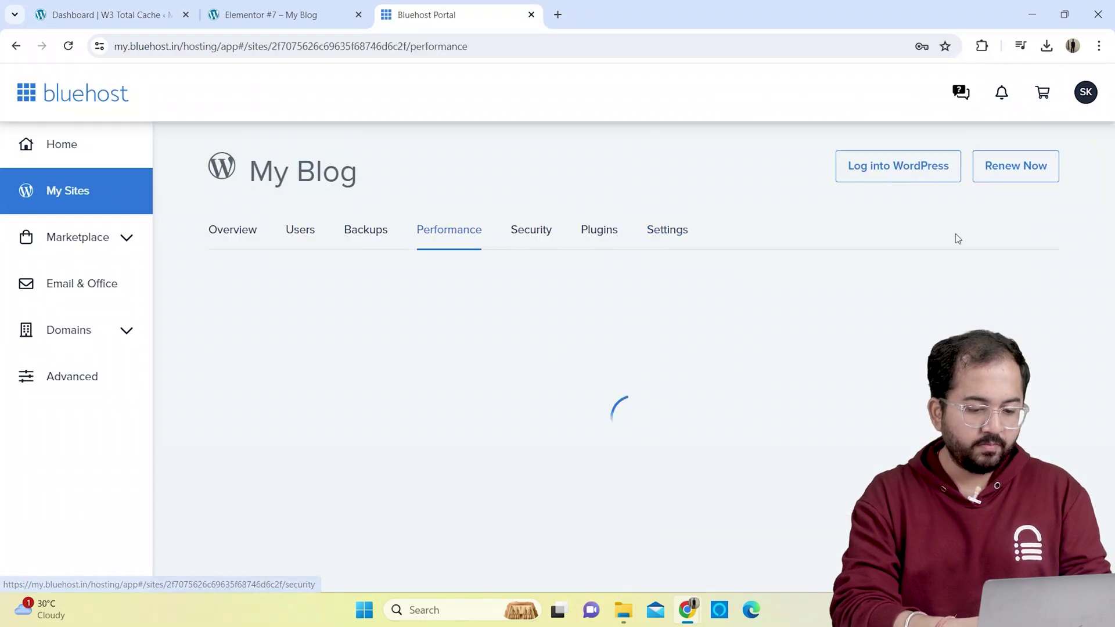
{"action": "left_click_drag", "start_coordinate": [1108, 174], "coordinate": [1112, 405]}
{"action": "left_click", "coordinate": [990, 564]}
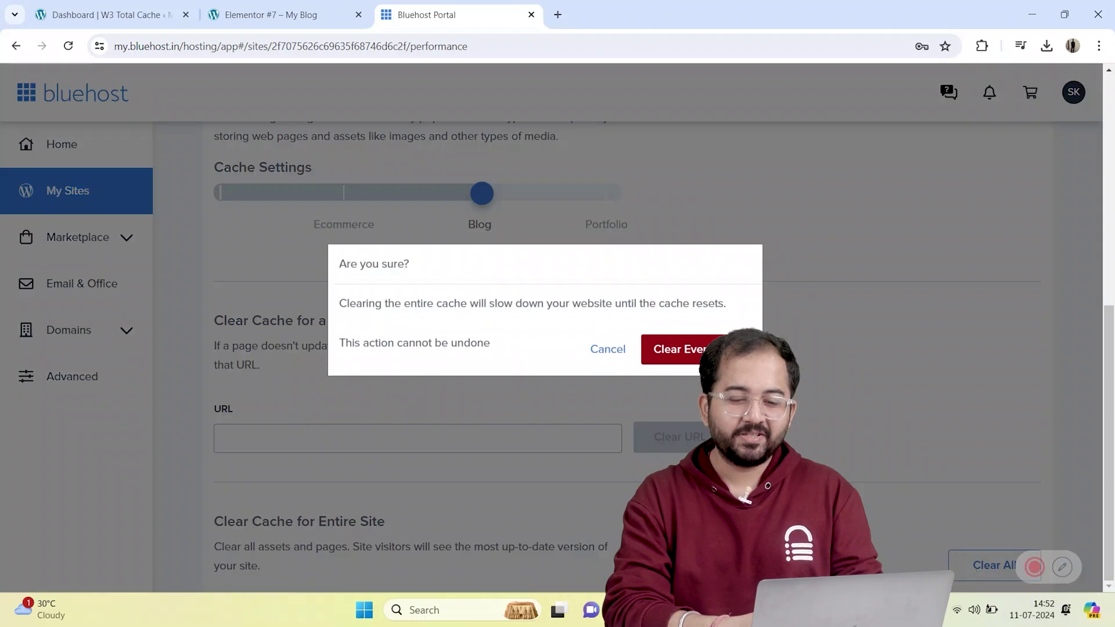
{"action": "left_click", "coordinate": [662, 349]}
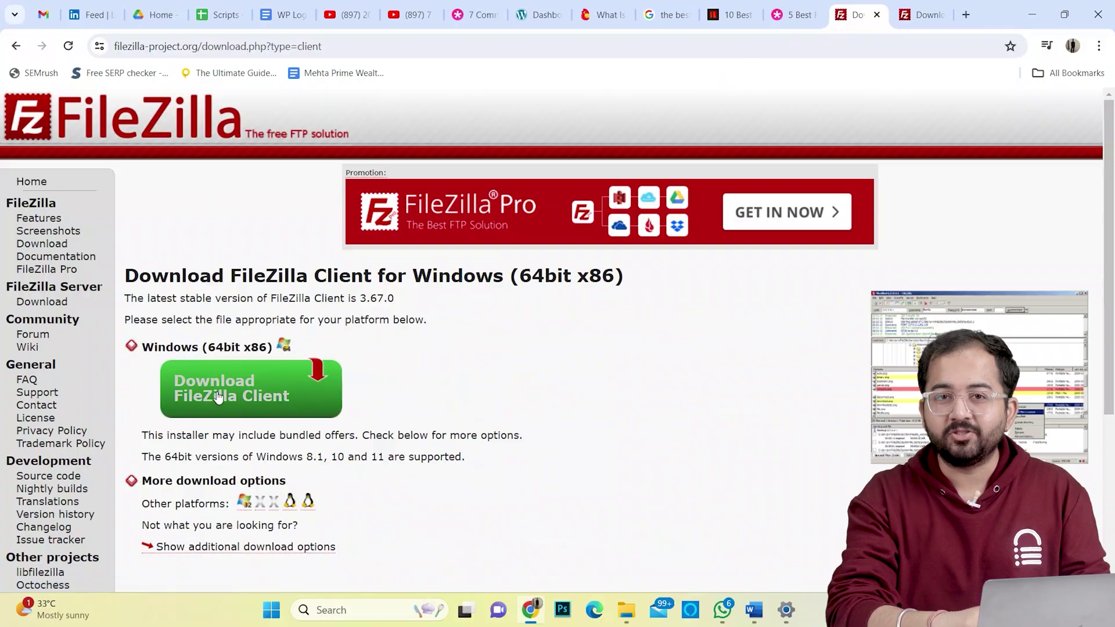
Step: Download FileZilla and connect to 137.184.69.221 with the account's username and password, trusting the host key
{"action": "left_click", "coordinate": [220, 399]}
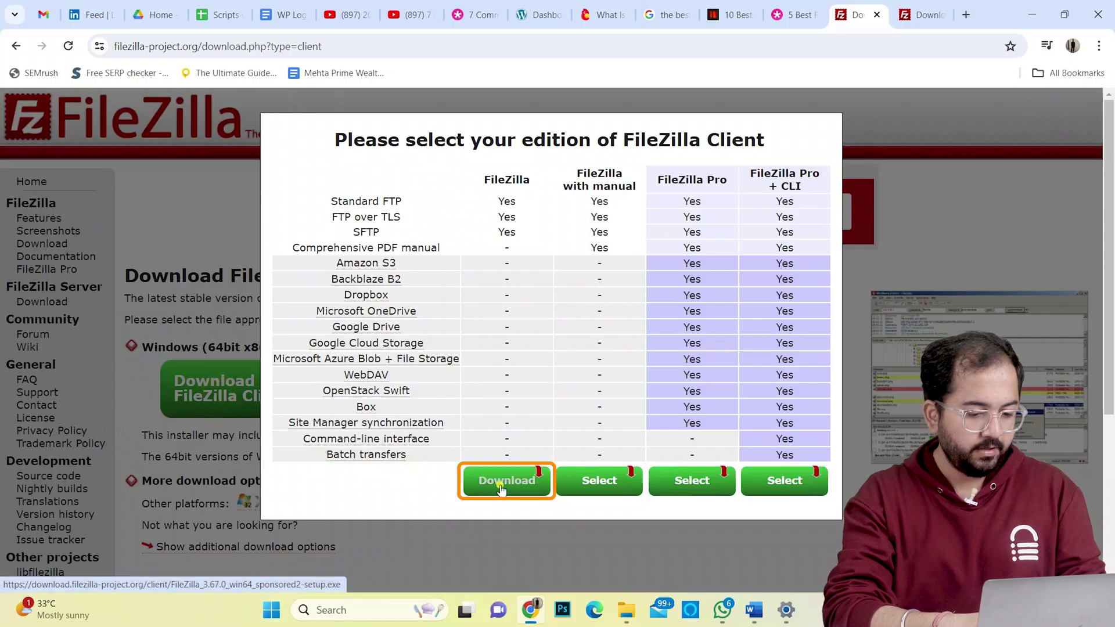
{"action": "left_click", "coordinate": [502, 481]}
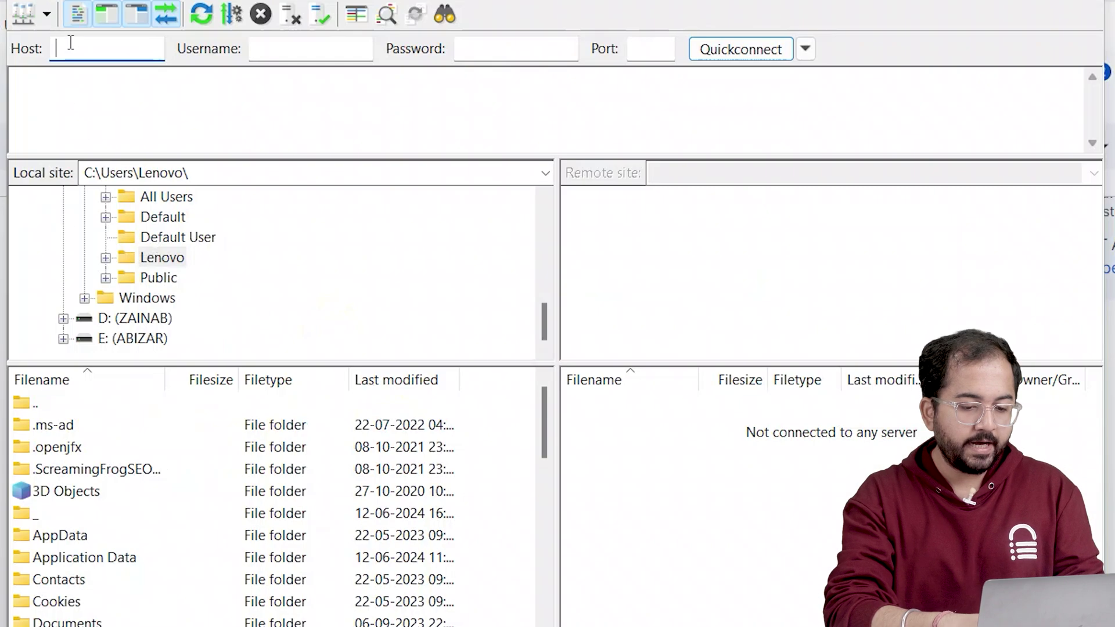
{"action": "type", "text": "137.184.69.221"}
{"action": "left_click", "coordinate": [296, 44]}
{"action": "type", "text": "shekharr102"}
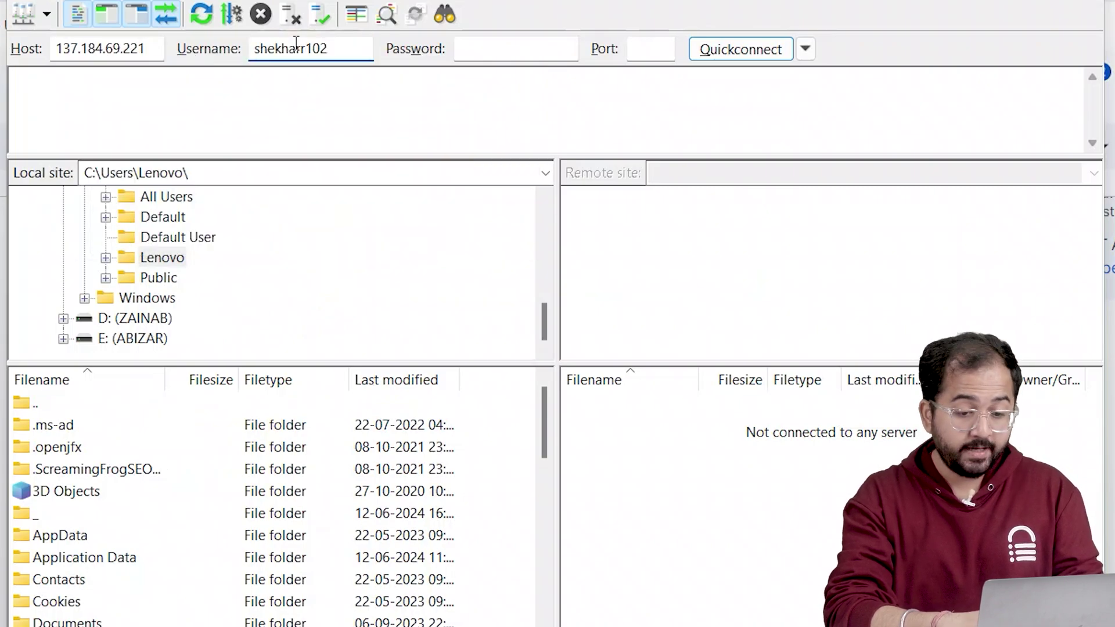
{"action": "left_click", "coordinate": [488, 49]}
{"action": "type", "text": "************"}
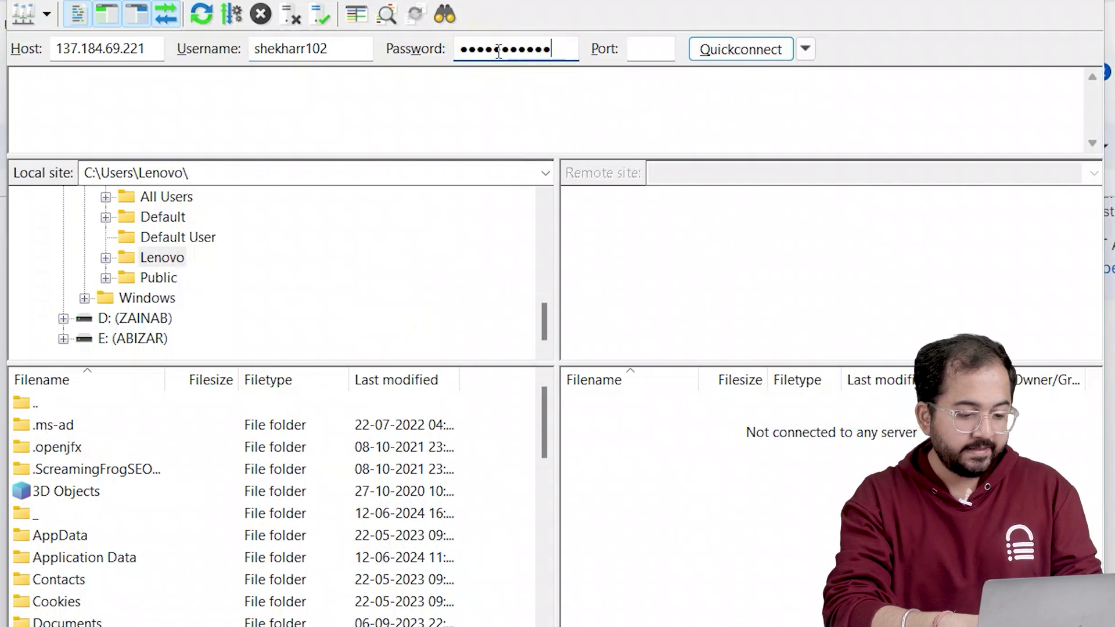
{"action": "left_click", "coordinate": [738, 52]}
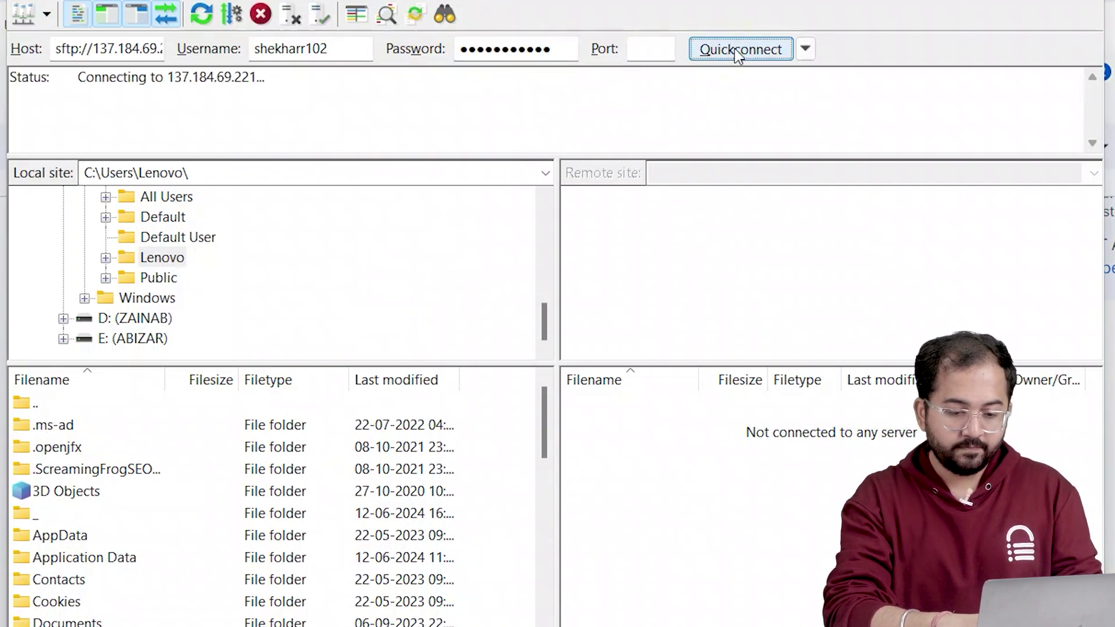
{"action": "left_click", "coordinate": [700, 505]}
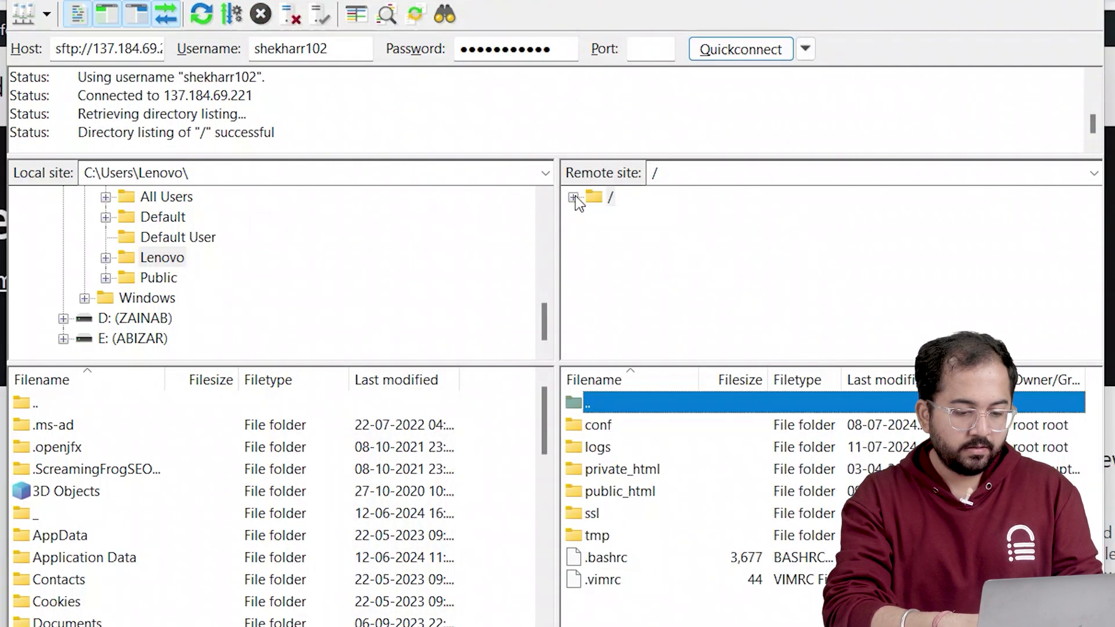
Step: Open public_html, locate and enter wp-content, then open its uploads folder
{"action": "left_click", "coordinate": [658, 279]}
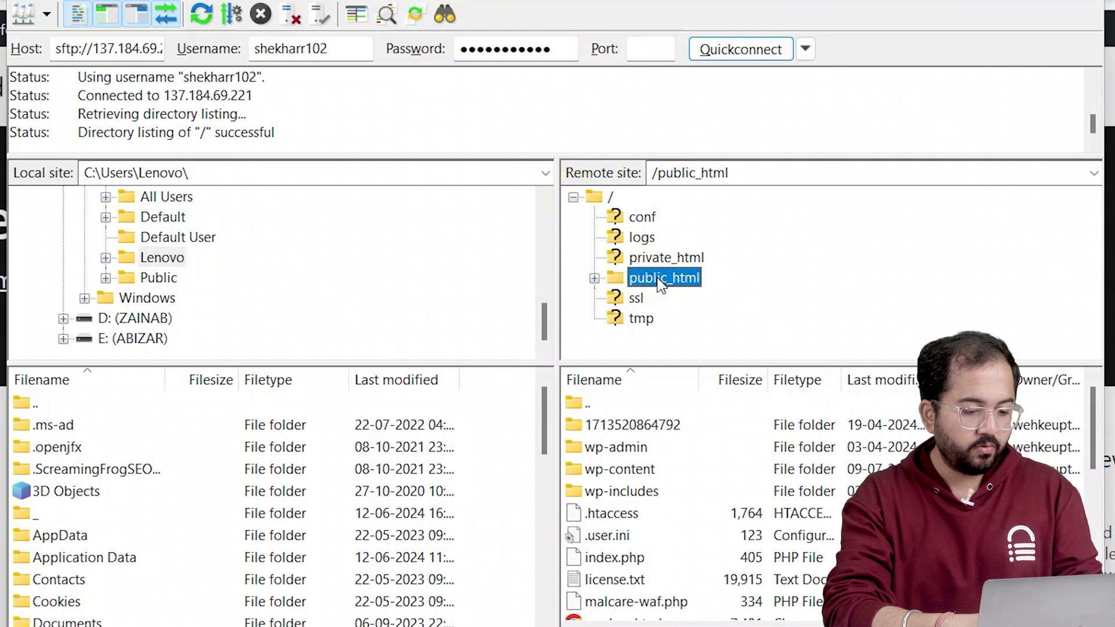
{"action": "key", "text": "ctrl+f"}
{"action": "type", "text": "wp-content"}
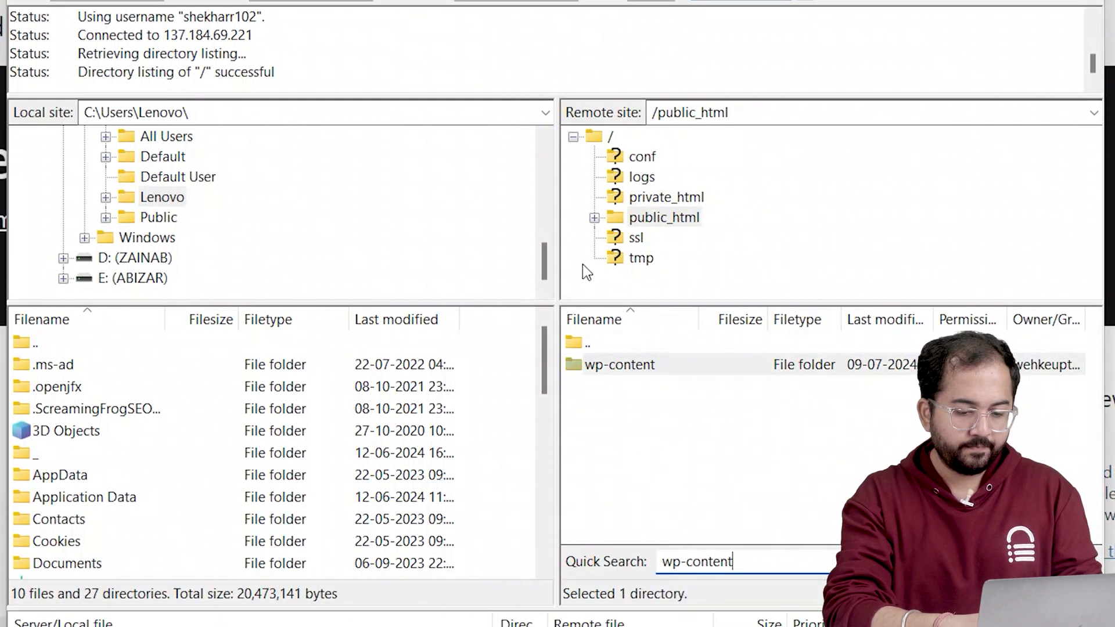
{"action": "double_click", "coordinate": [649, 361]}
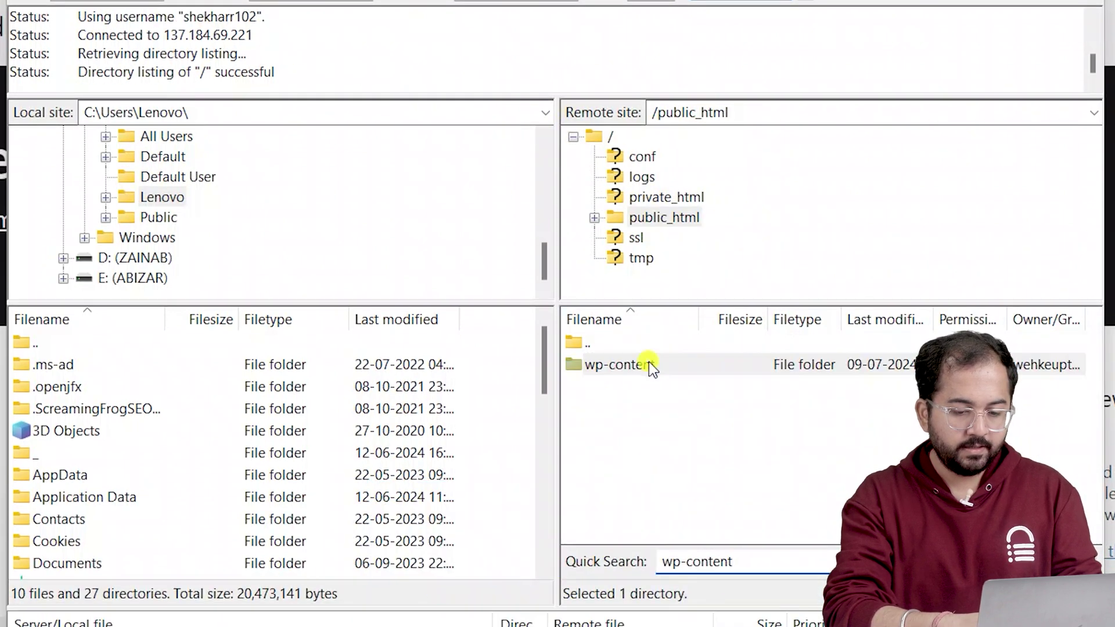
{"action": "double_click", "coordinate": [649, 361]}
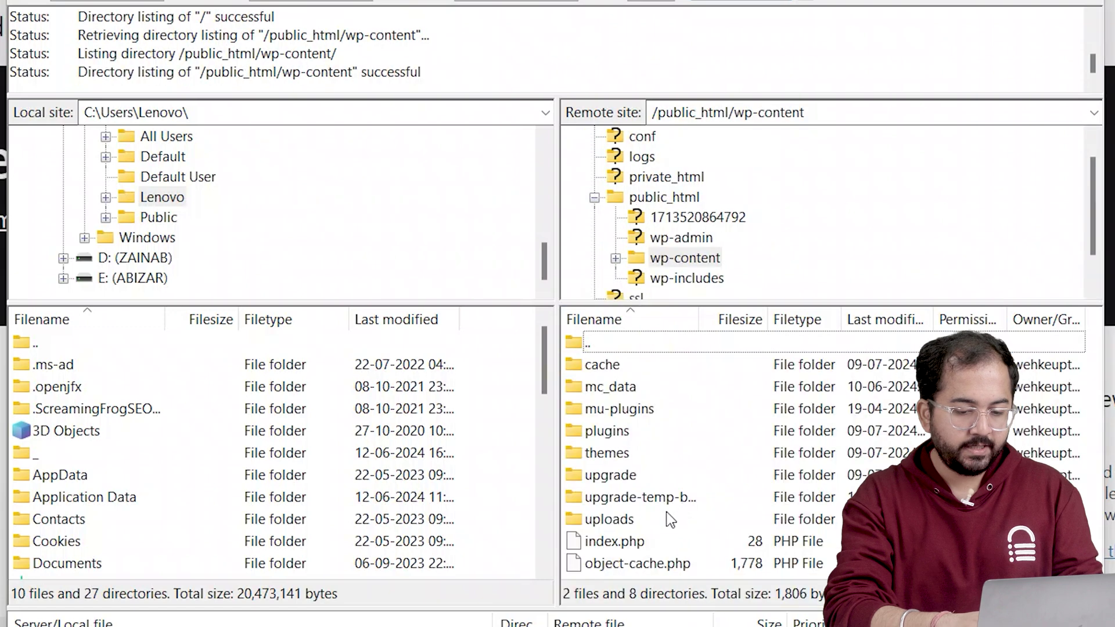
{"action": "double_click", "coordinate": [645, 518]}
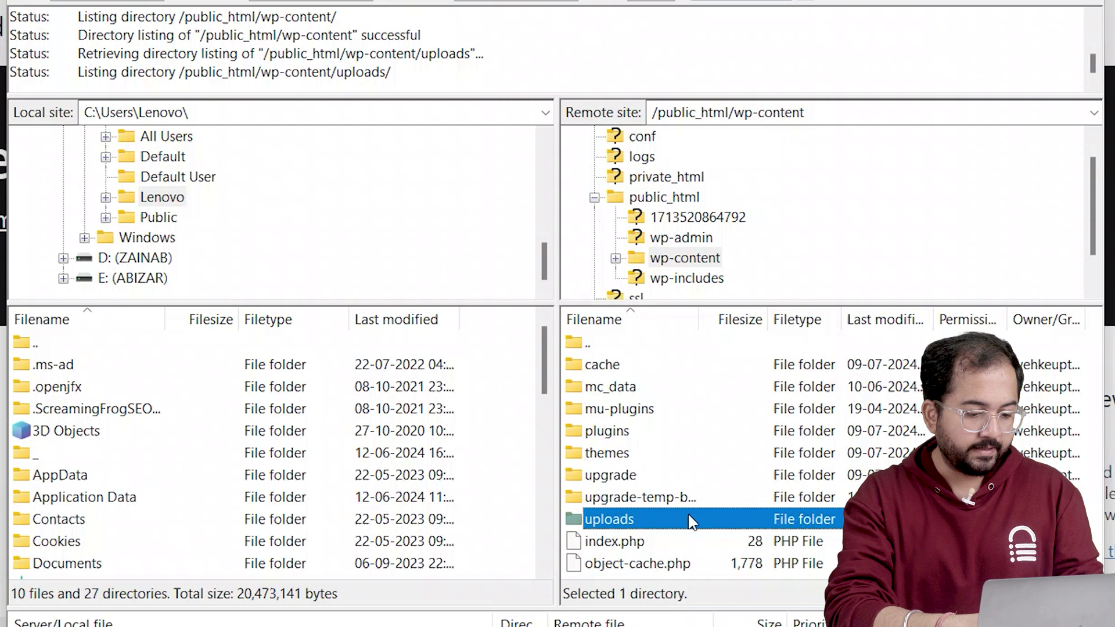
Step: Give the uploads folder permission 744, recursing into subdirectories and applying to directories only
{"action": "right_click", "coordinate": [622, 519]}
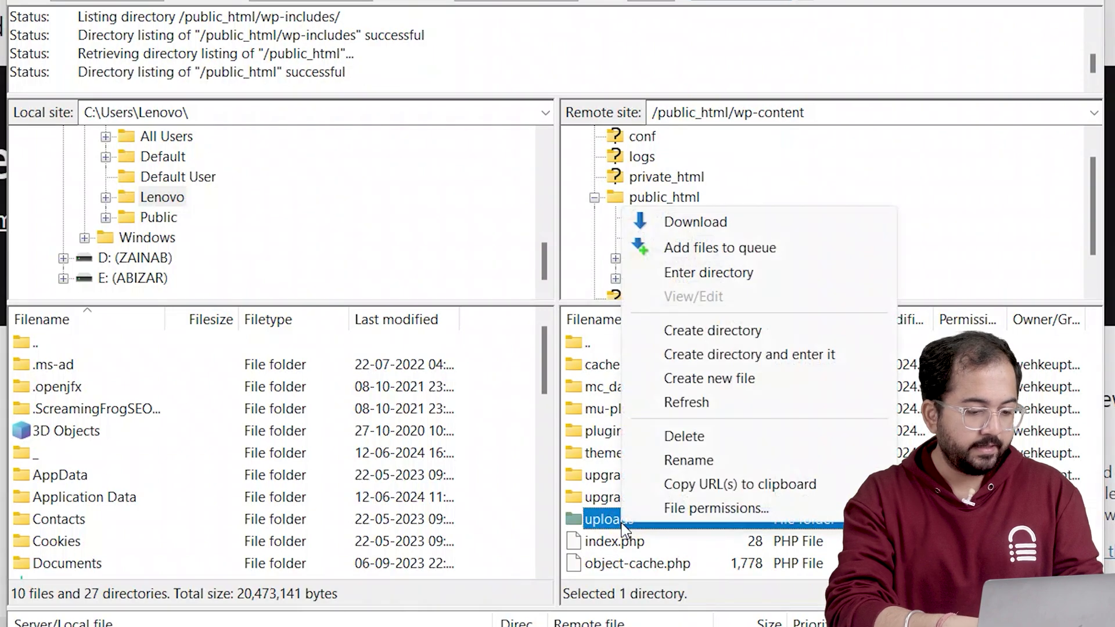
{"action": "left_click", "coordinate": [682, 509]}
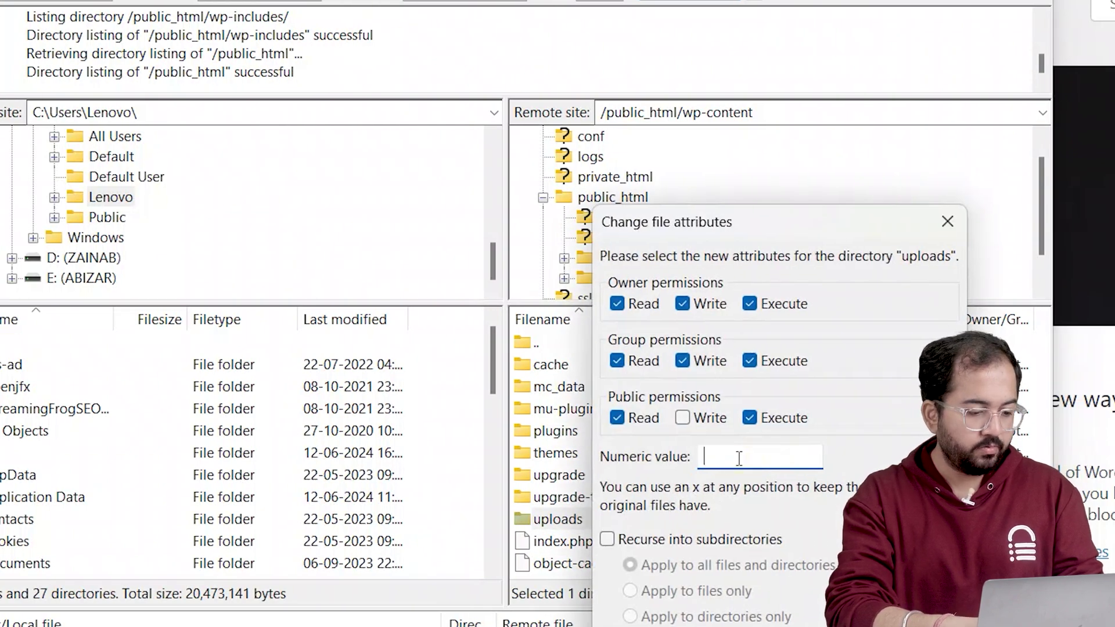
{"action": "type", "text": "44"}
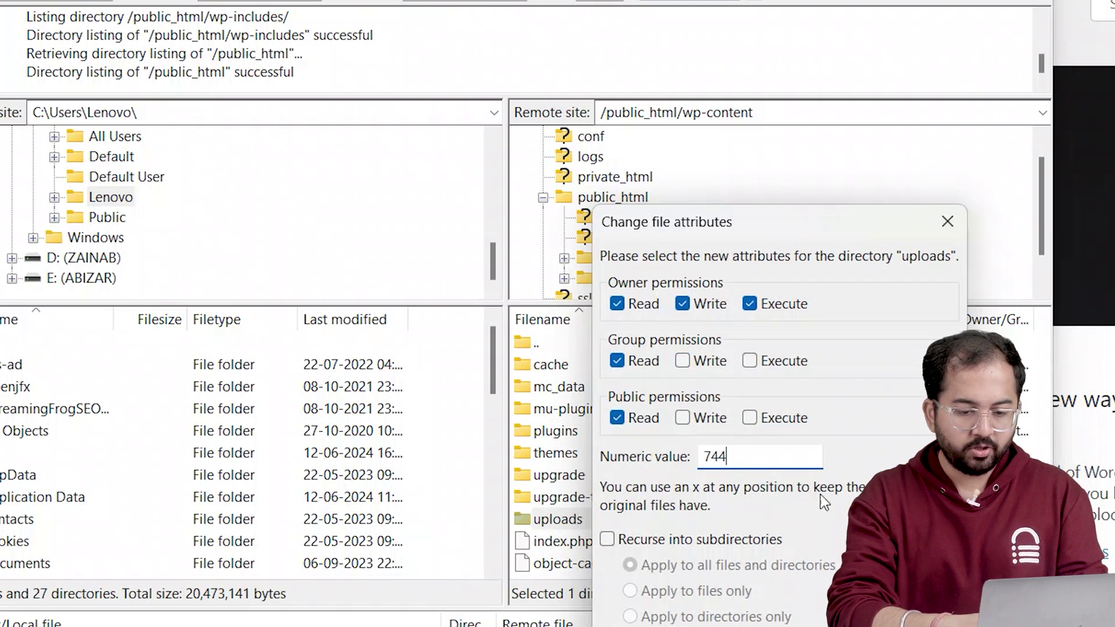
{"action": "left_click", "coordinate": [607, 540]}
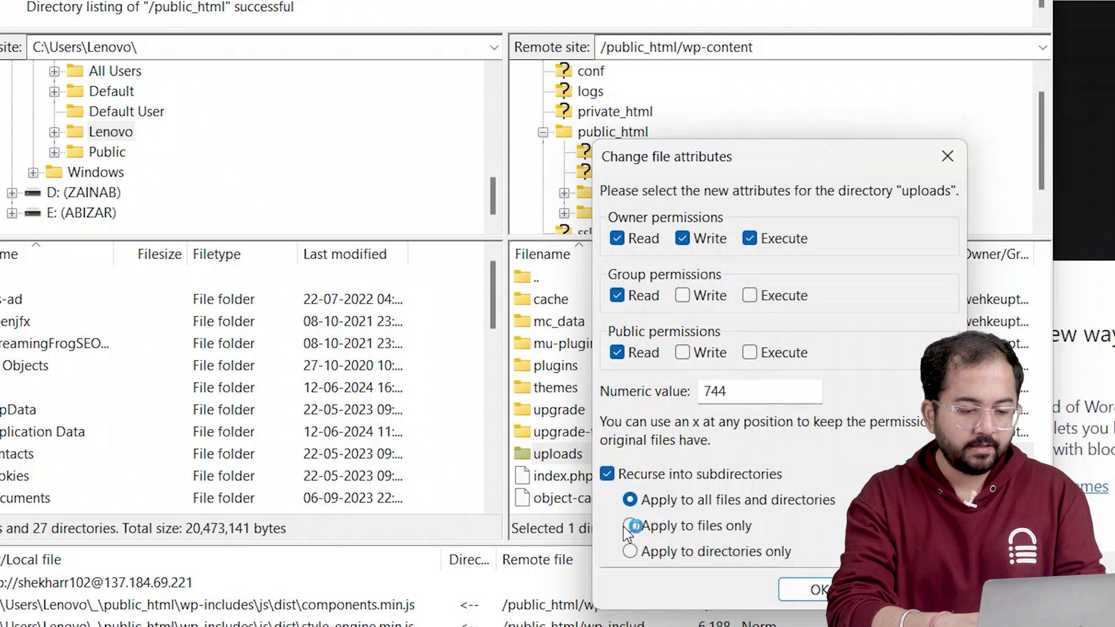
{"action": "left_click", "coordinate": [630, 551]}
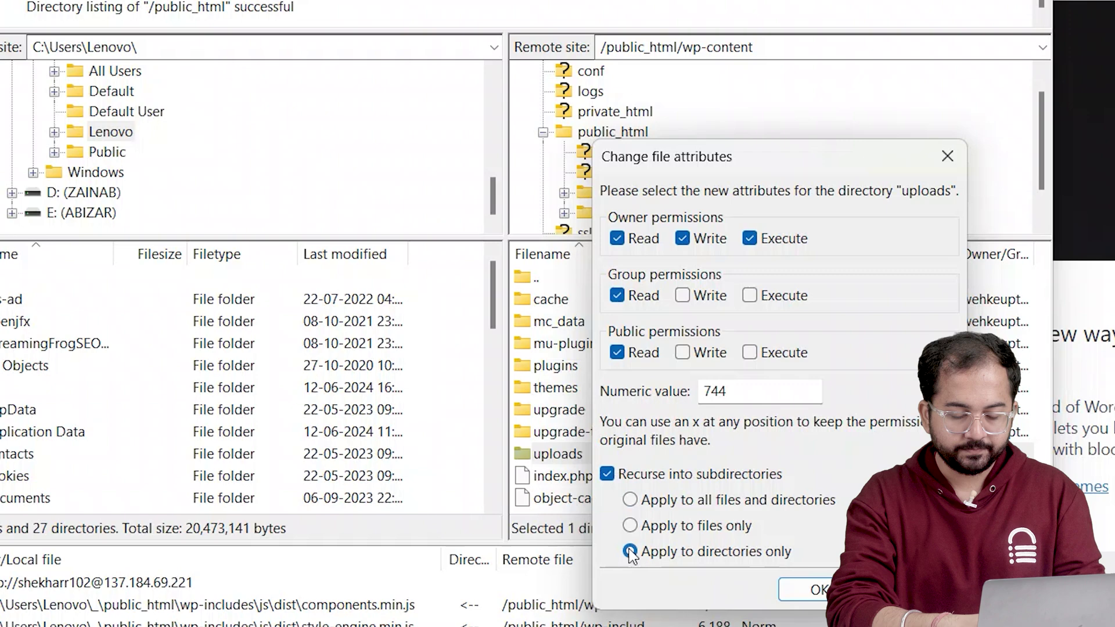
{"action": "left_click", "coordinate": [824, 590]}
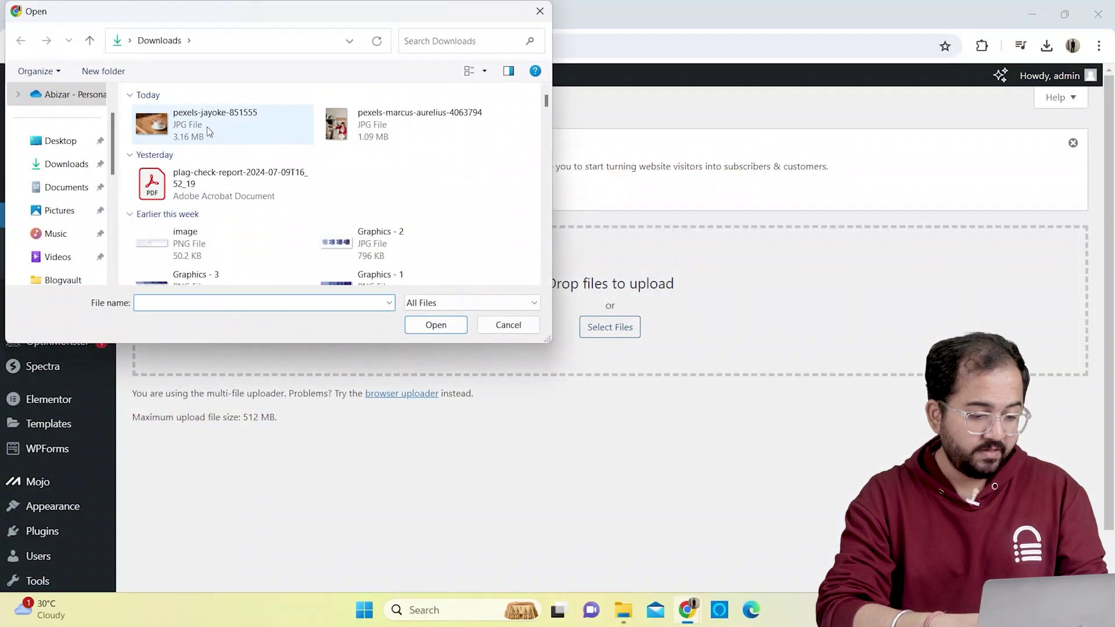
Step: Choose coffee-on-table-1 from Downloads in the Upload New Media file picker and open it
{"action": "left_click", "coordinate": [209, 124]}
{"action": "key", "text": "Tab"}
{"action": "type", "text": "coffee-on"}
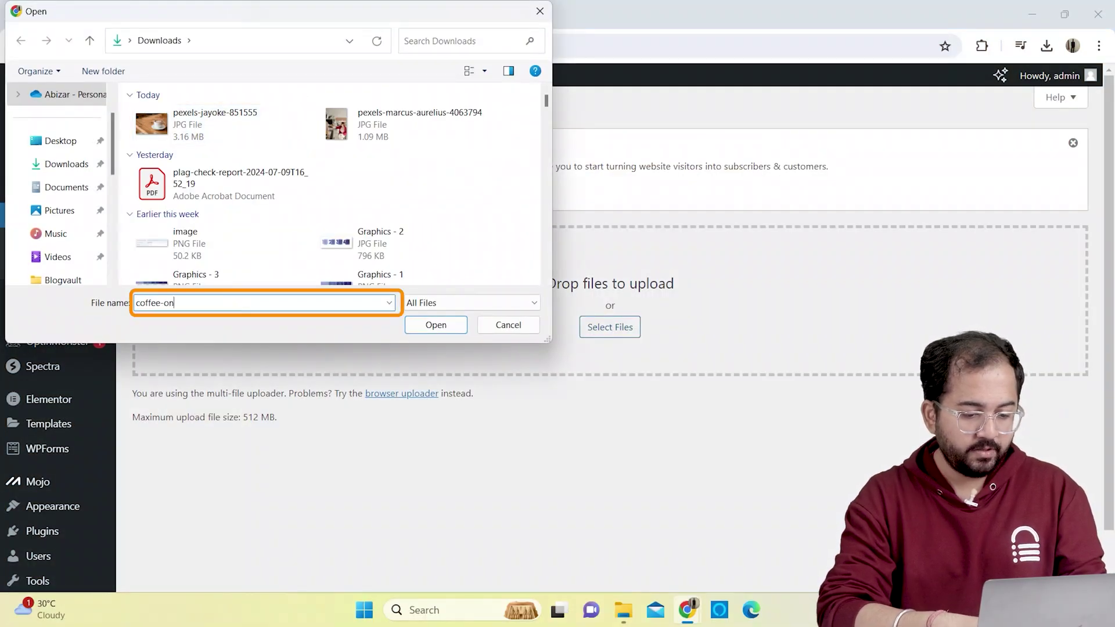
{"action": "type", "text": "-table-1"}
{"action": "left_click", "coordinate": [451, 326]}
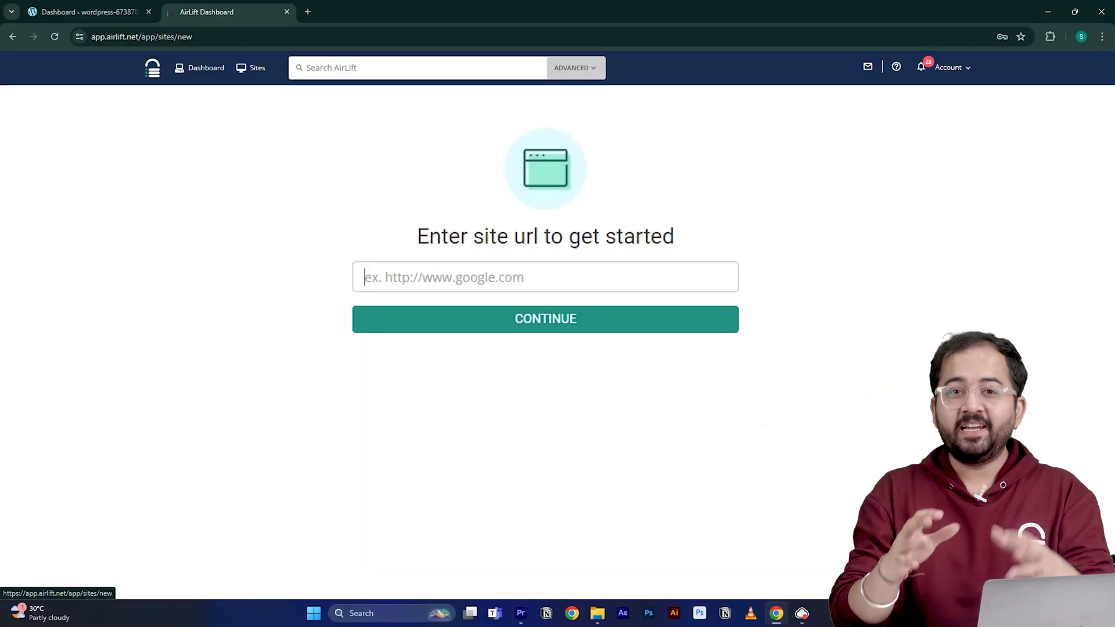
Step: Paste the site URL into AirLift's Enter site url field
{"action": "left_click", "coordinate": [465, 277]}
{"action": "key", "text": "ctrl+v"}
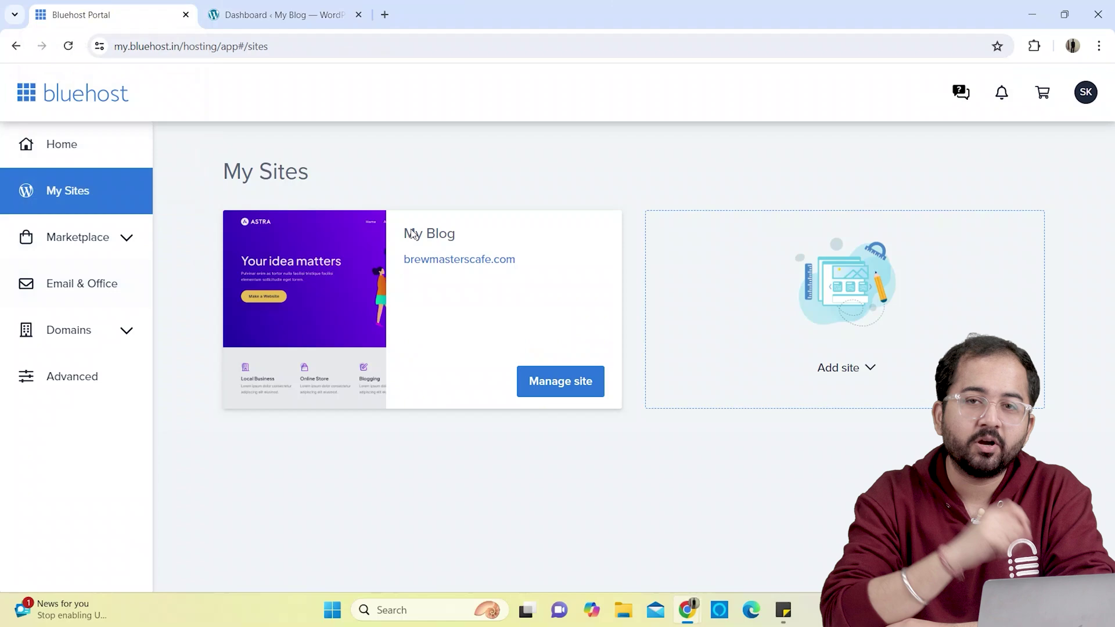
Step: Open cPanel's File Manager and browse the public_html folder's WordPress files
{"action": "left_click", "coordinate": [77, 375]}
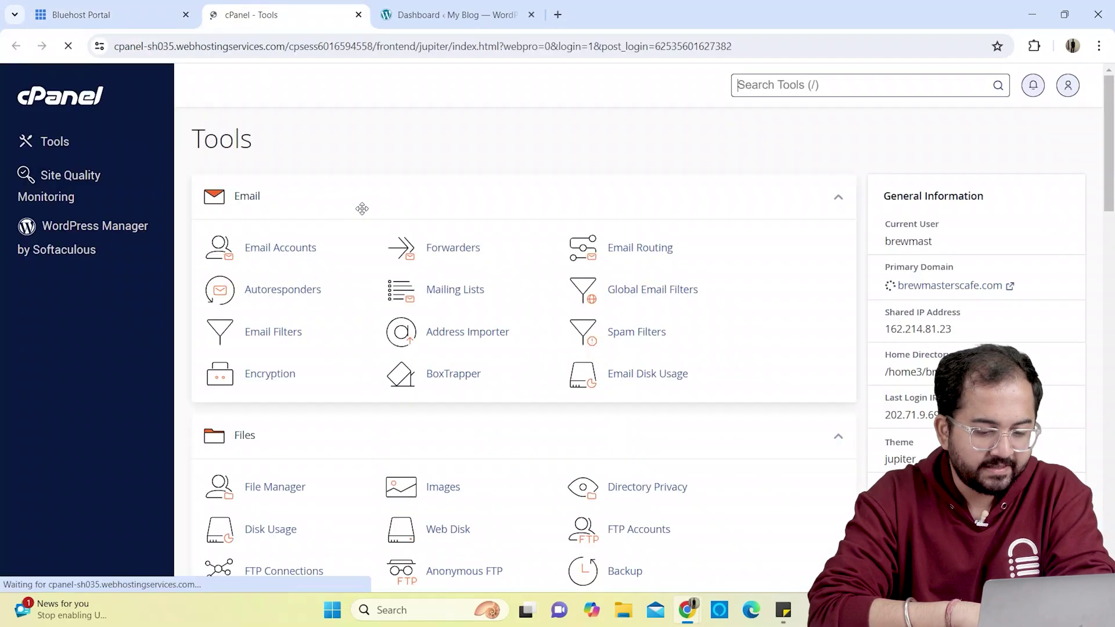
{"action": "scroll", "coordinate": [1109, 144], "scroll_direction": "down", "scroll_amount": 5}
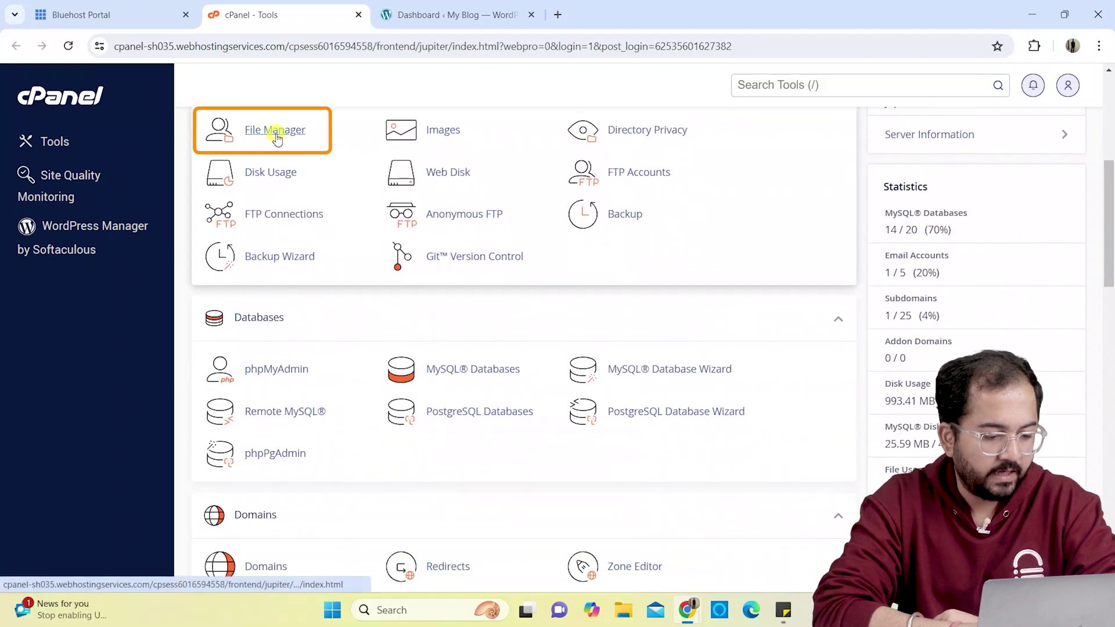
{"action": "left_click", "coordinate": [277, 138]}
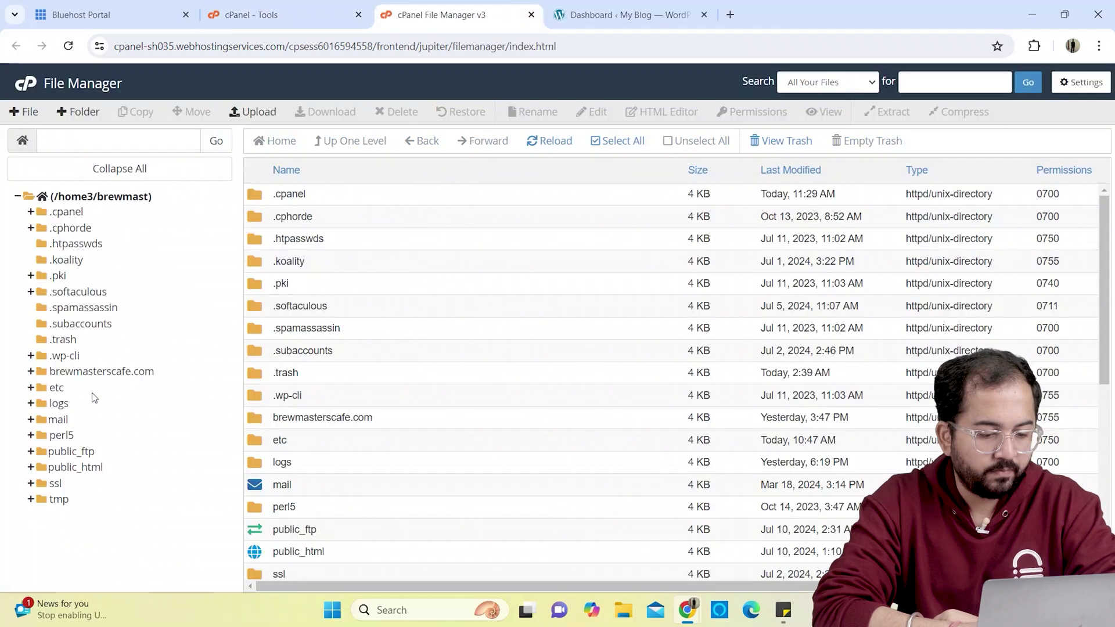
{"action": "left_click", "coordinate": [82, 468]}
{"action": "scroll", "coordinate": [1112, 360], "scroll_direction": "down", "scroll_amount": 4}
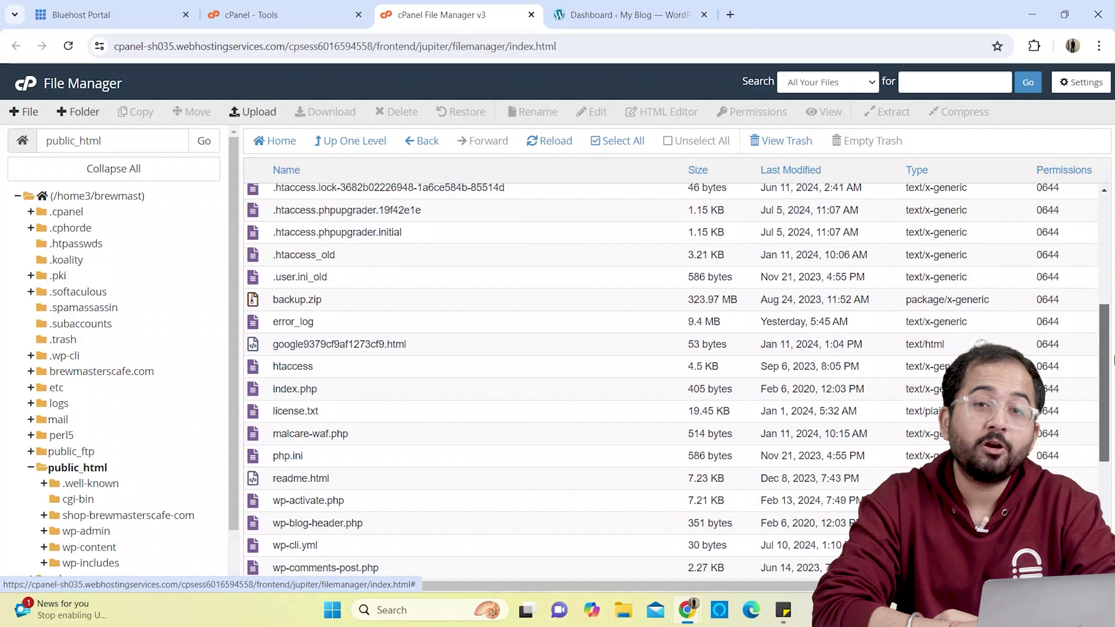
{"action": "scroll", "coordinate": [1111, 360], "scroll_direction": "down", "scroll_amount": 3}
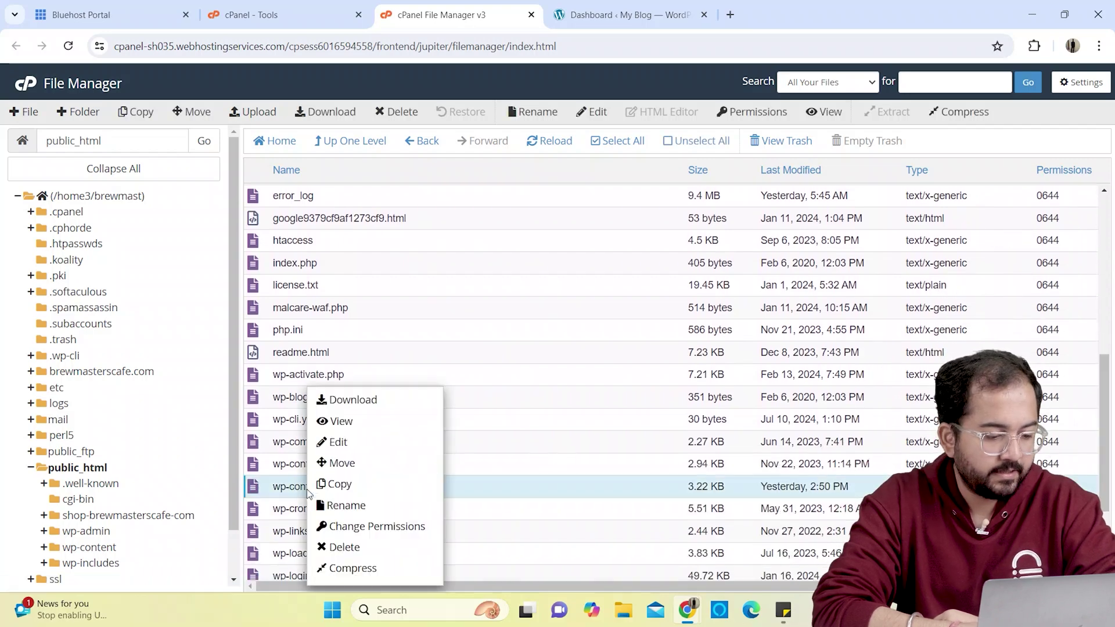
Step: Add WP_MEMORY_LIMIT '256M' to wp-config.php, save it, and return to File Manager
{"action": "left_click", "coordinate": [338, 443]}
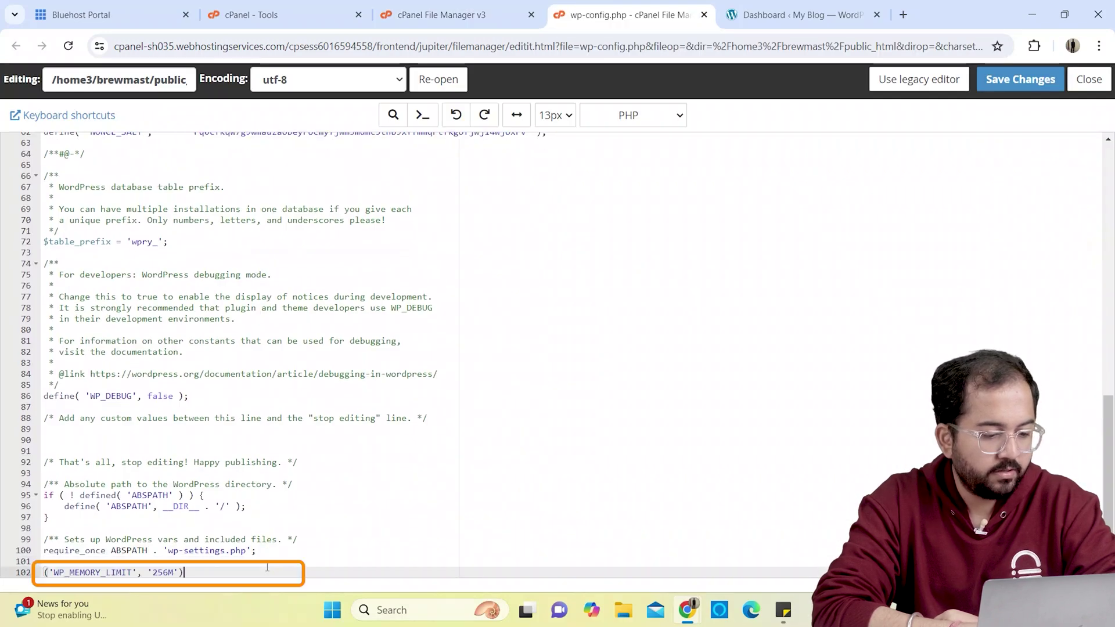
{"action": "left_click", "coordinate": [1020, 80]}
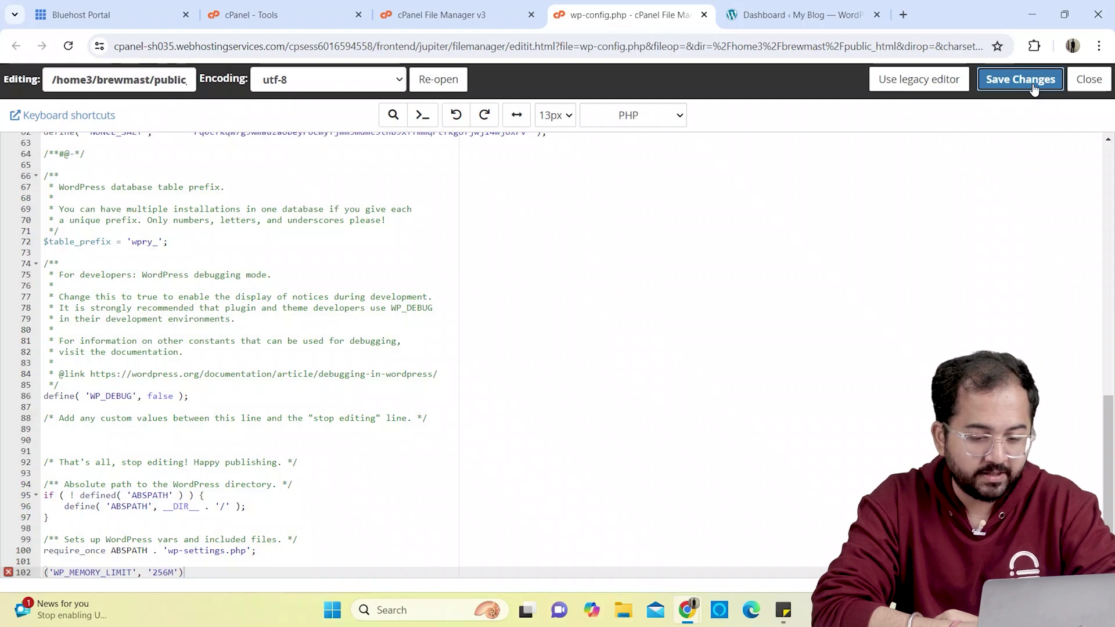
{"action": "key", "text": "ctrl+shift+Tab"}
{"action": "scroll", "coordinate": [1049, 273], "scroll_direction": "up", "scroll_amount": 5}
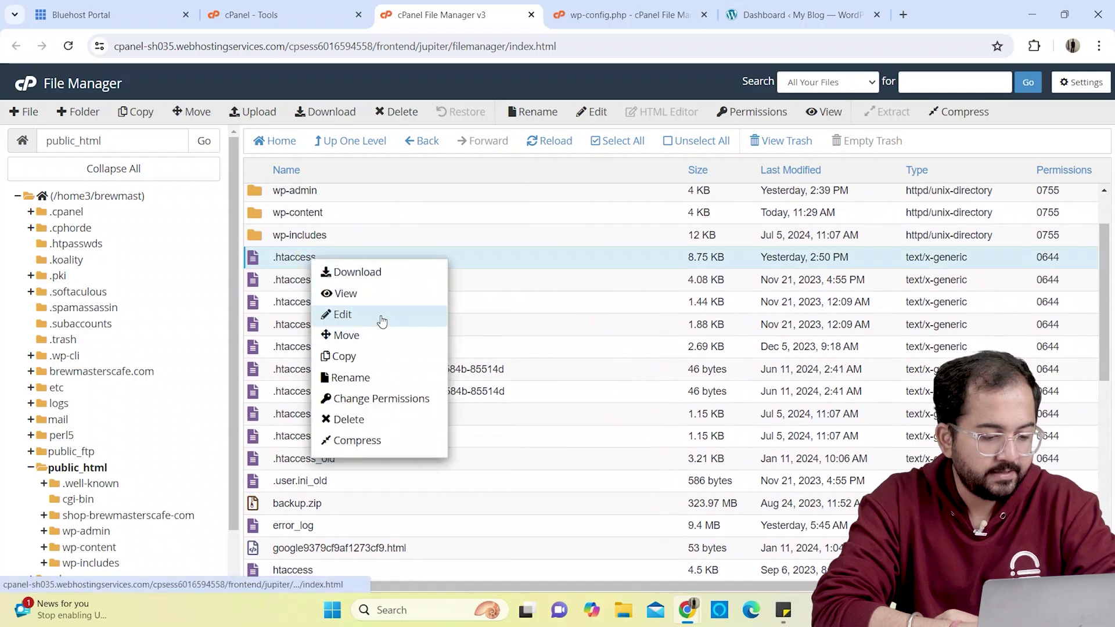
Step: Append 'php_value memory_limit 256M' as the last line of .htaccess and save it
{"action": "left_click", "coordinate": [381, 317]}
{"action": "scroll", "coordinate": [344, 553], "scroll_direction": "down", "scroll_amount": 1}
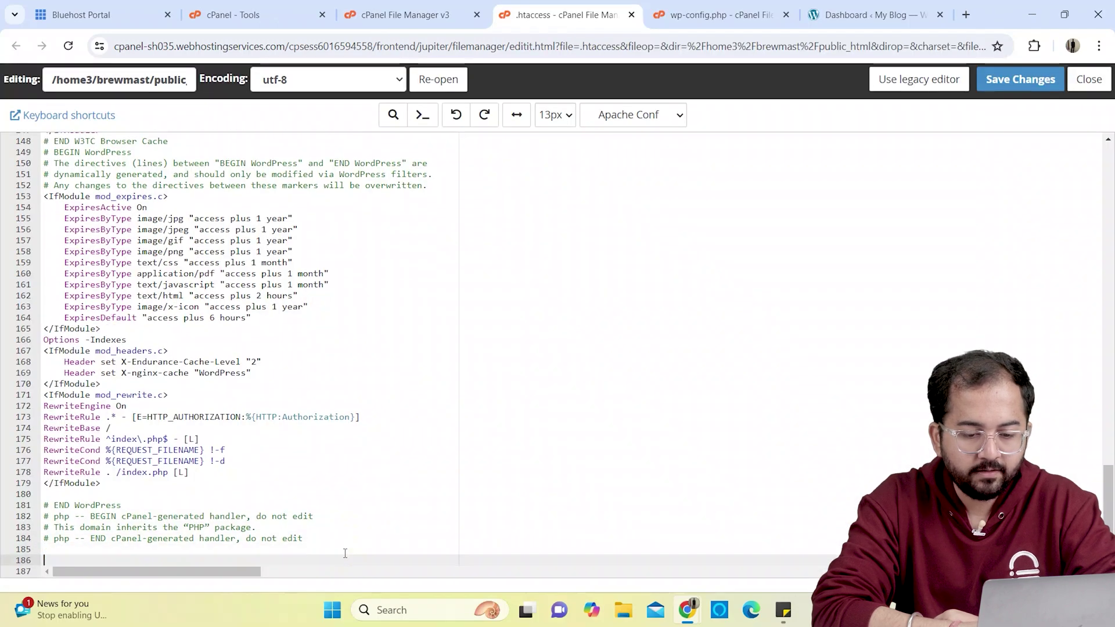
{"action": "left_click", "coordinate": [1021, 81]}
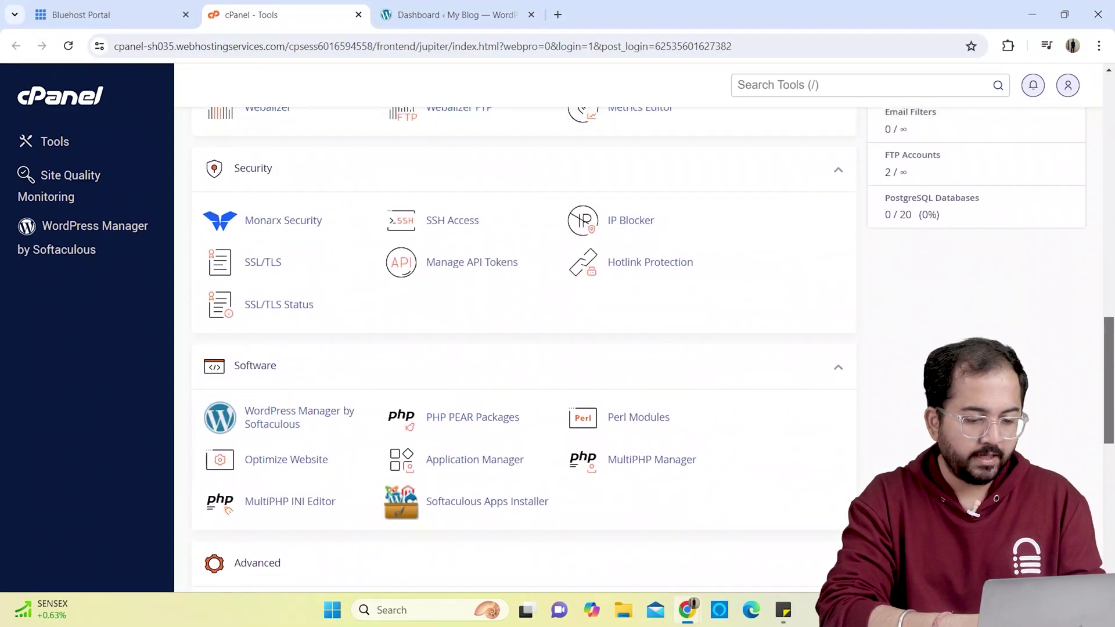
Step: Apply PHP 8.3 (ea-php83) to brewmasterscafe.com in MultiPHP Manager
{"action": "left_click", "coordinate": [643, 463]}
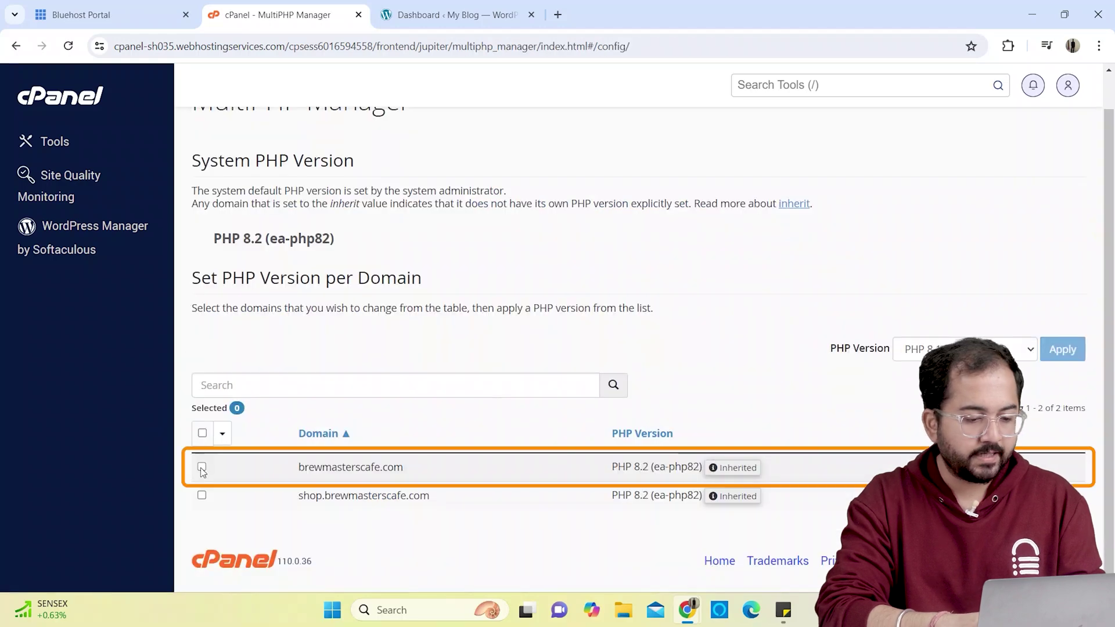
{"action": "left_click", "coordinate": [1028, 349]}
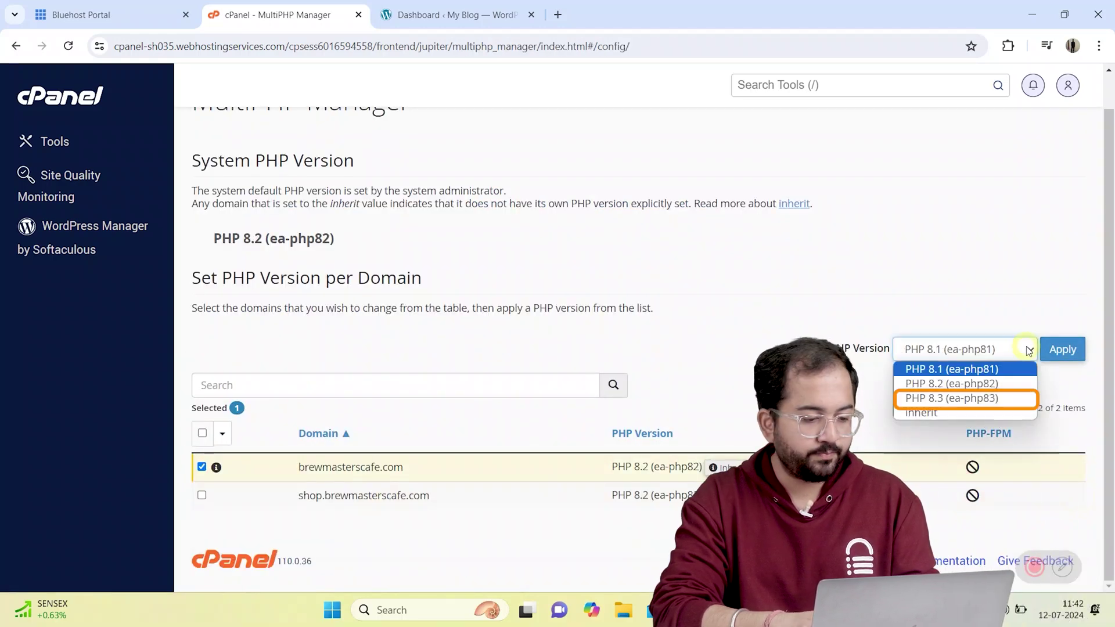
{"action": "left_click", "coordinate": [1066, 349]}
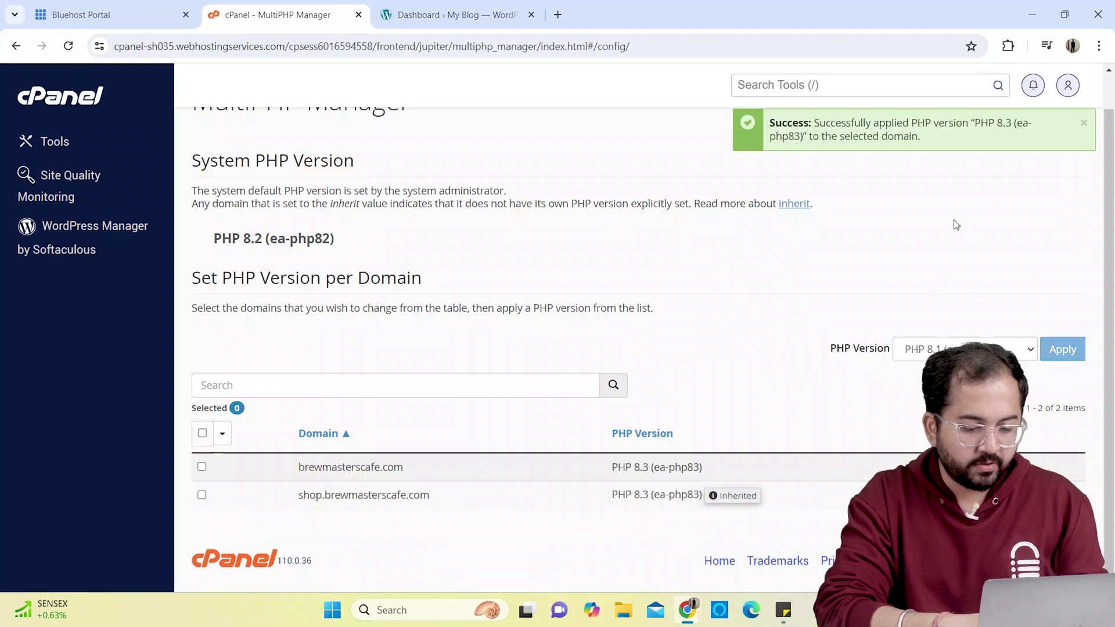